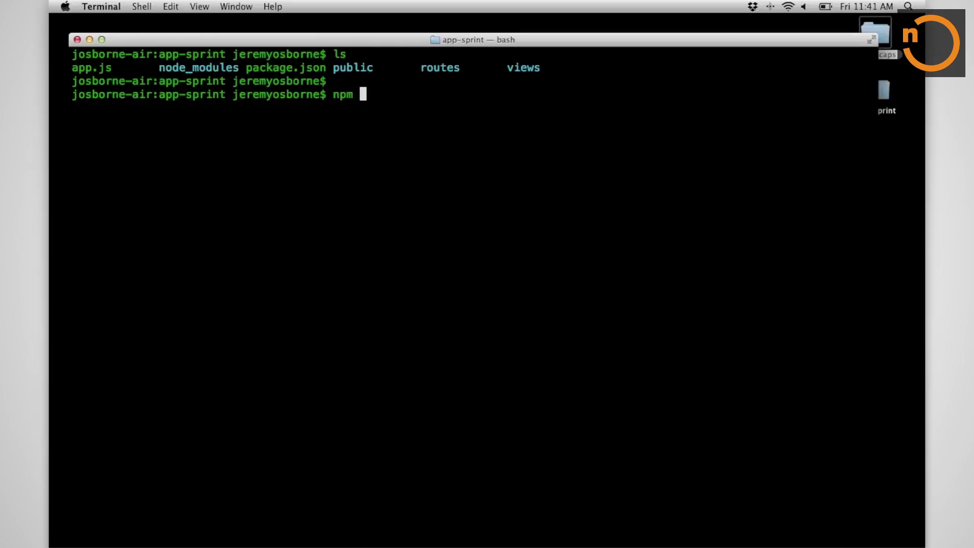
type("install ")
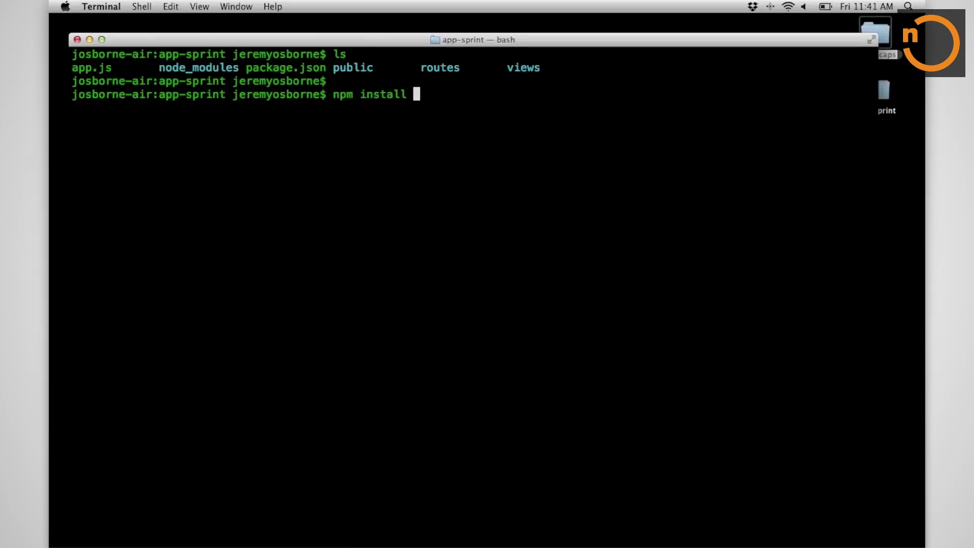
type("express3-h")
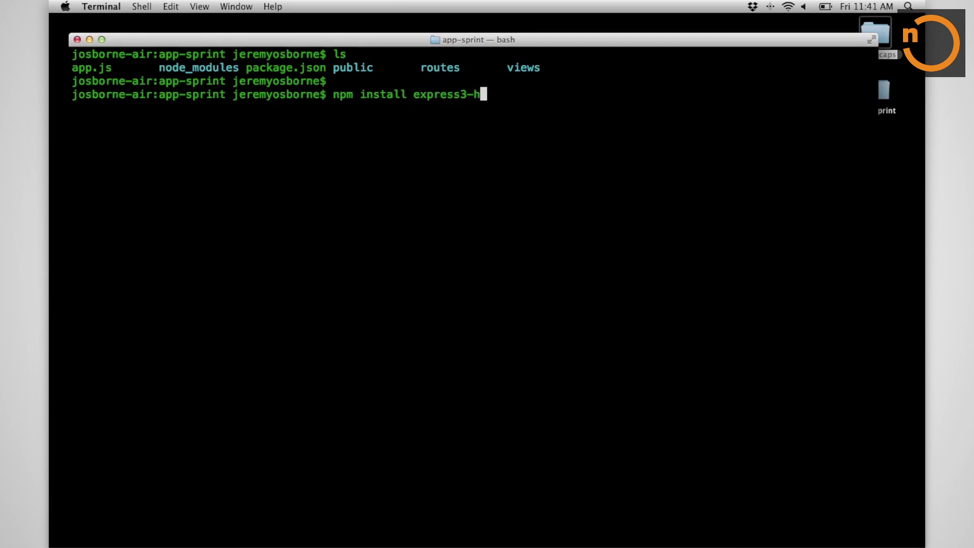
type("andlebars@")
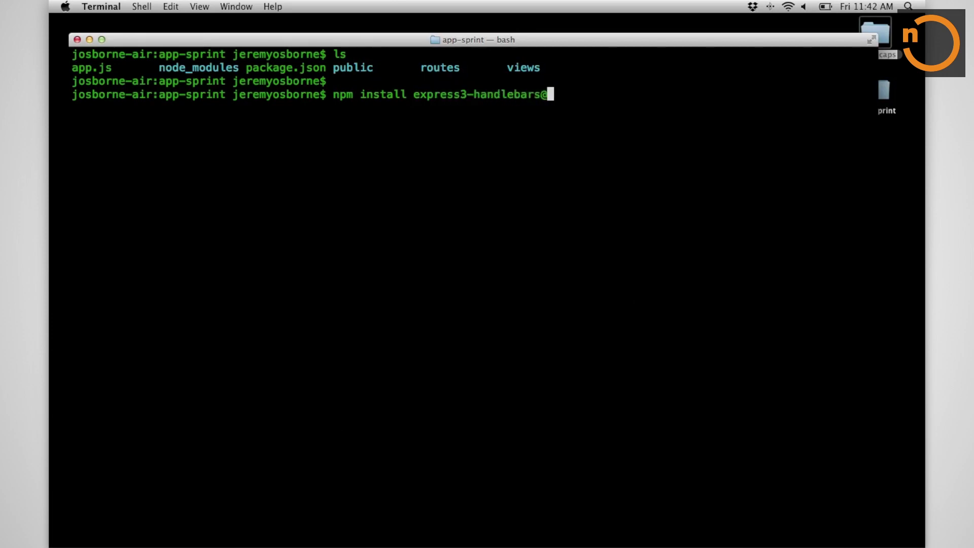
type("0.5.0")
type(" --save")
key("Return")
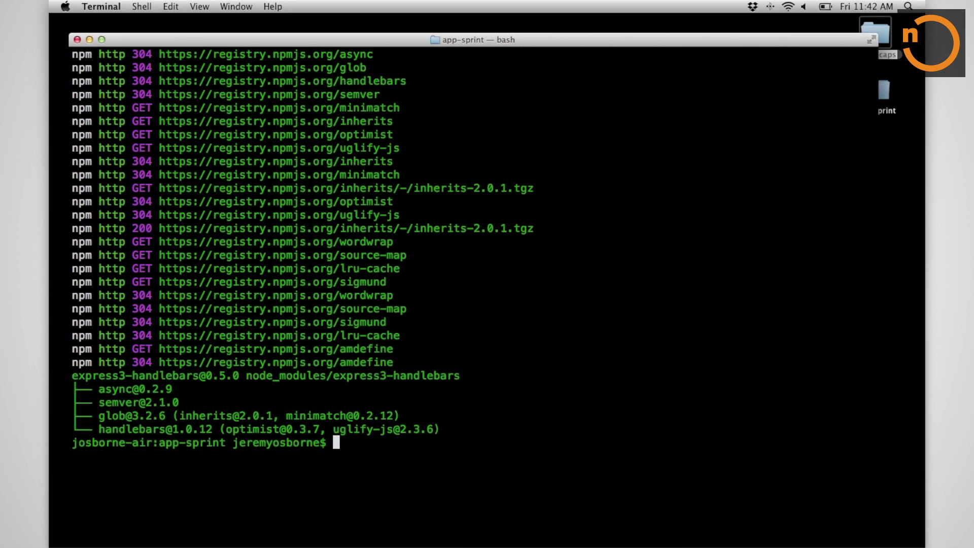
type("ls")
key("Return")
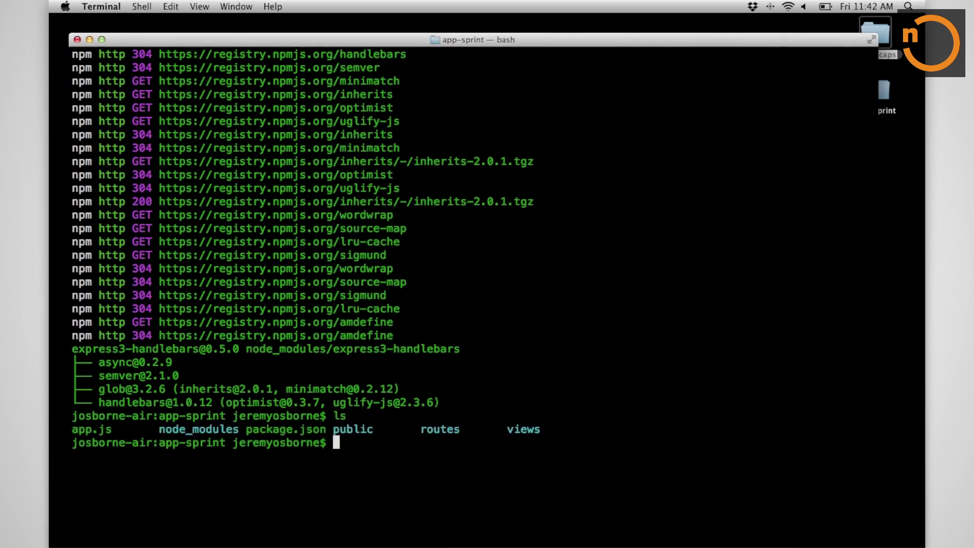
type("vi package")
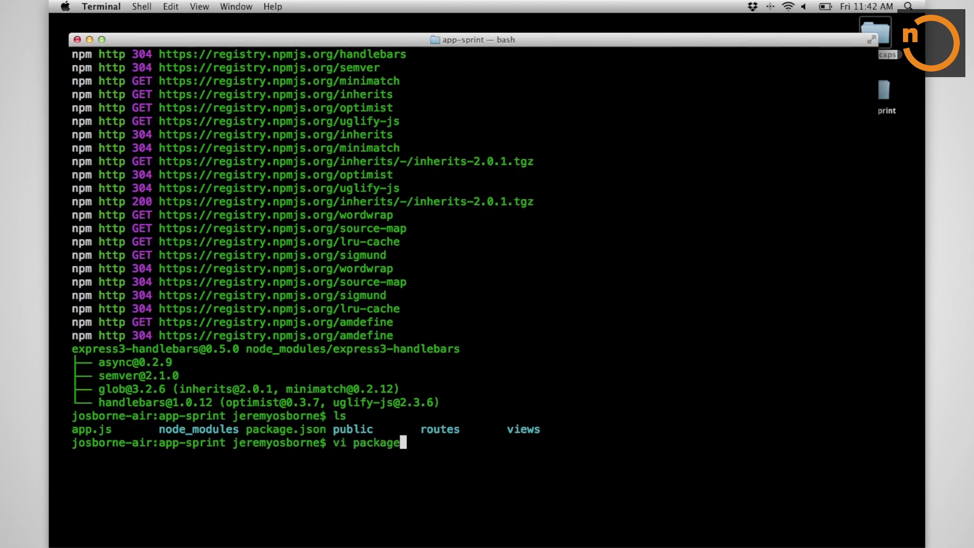
type(".json")
key("Return")
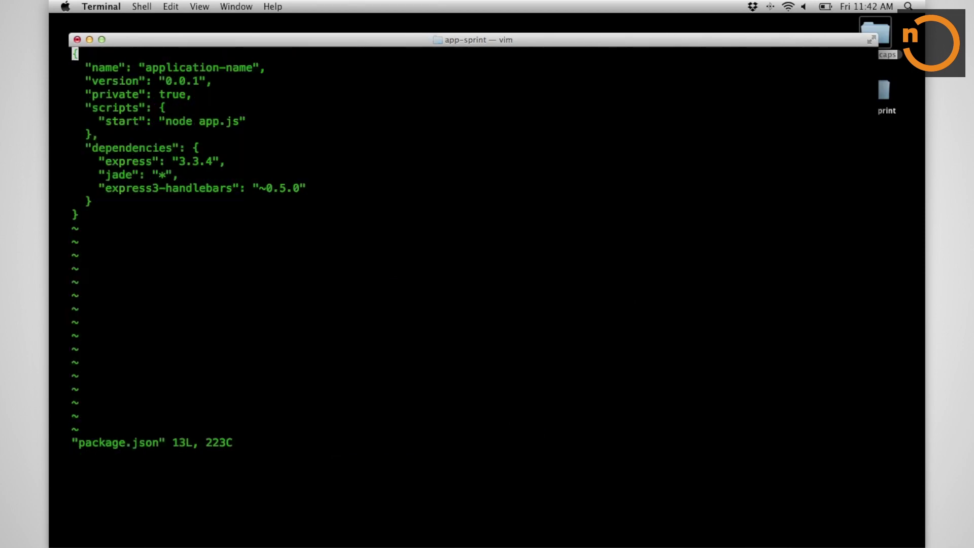
key("Down")
key("Down")
key("Down")
key("Down")
key("Down")
key("Down")
key("Down")
key("Down")
key("Down")
key("Down")
key("Up")
key("Up")
key("Up")
key("g")
key("ctrl+g")
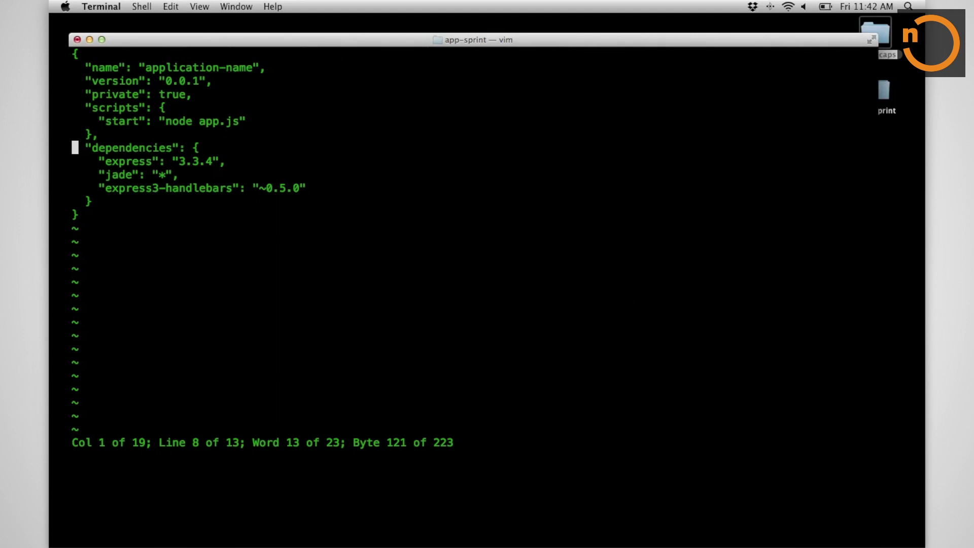
key("j")
key("j")
key("k")
key("k")
type(":q")
key("Return")
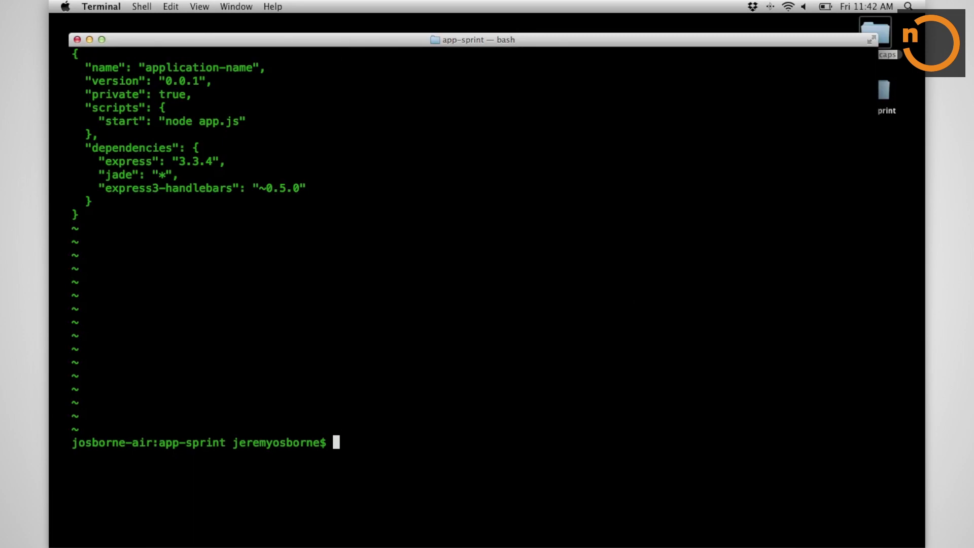
type(":q")
key("Return")
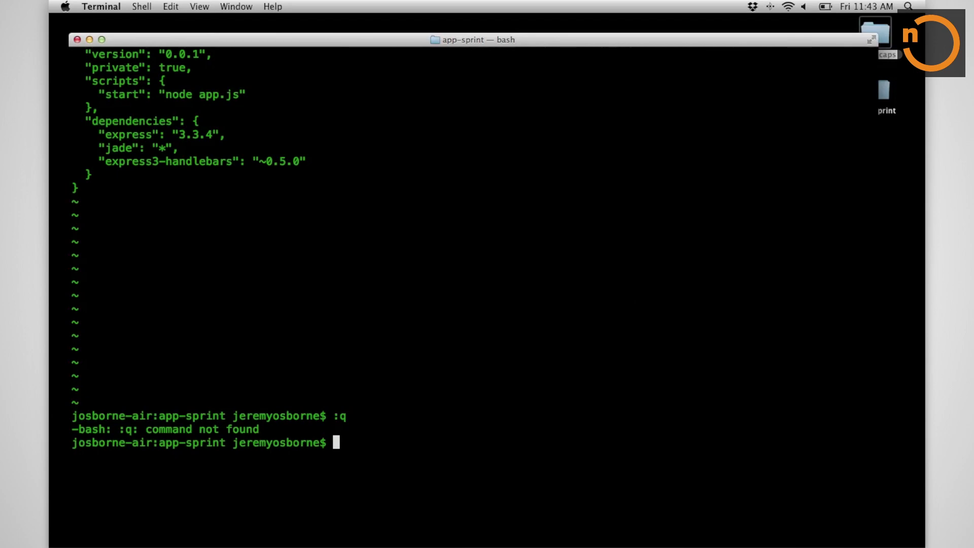
type("ls")
key("Return")
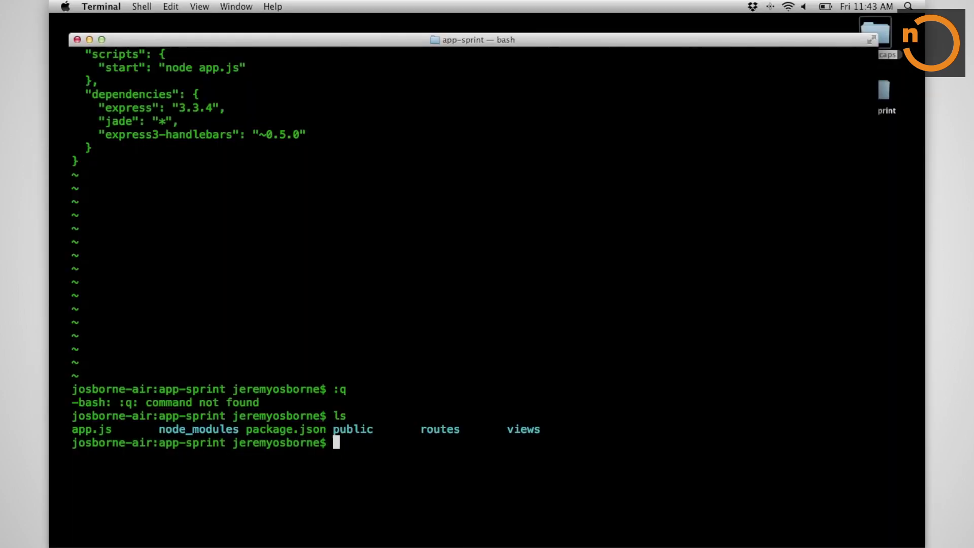
type("rm views/")
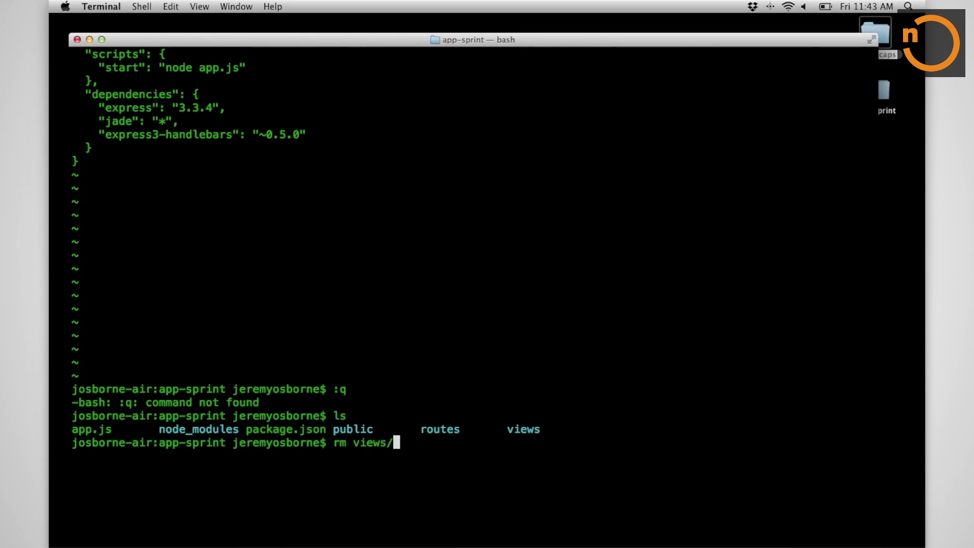
type("*")
Empty views/ and copy in the express3-handlebars basic example views, then list the folder.
key("Return")
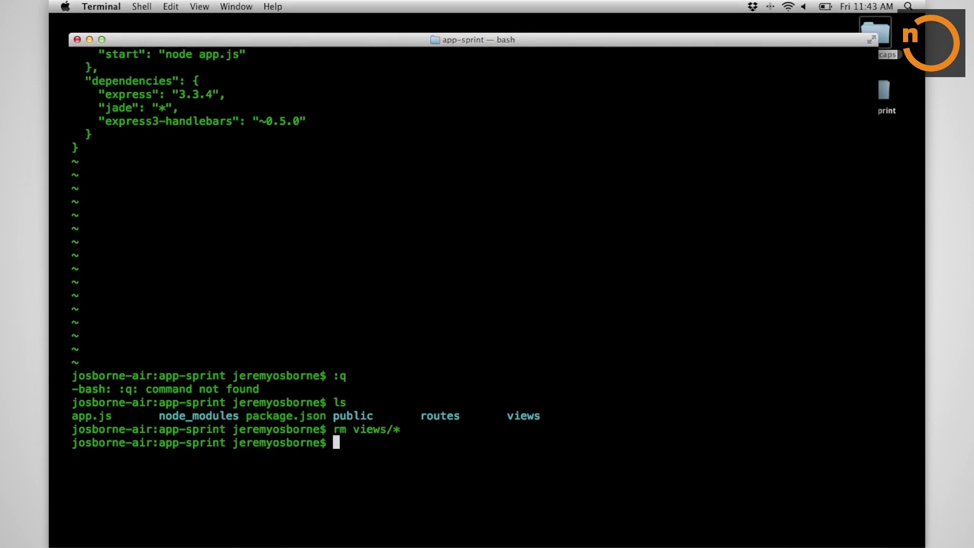
type("cp -")
type("R node_")
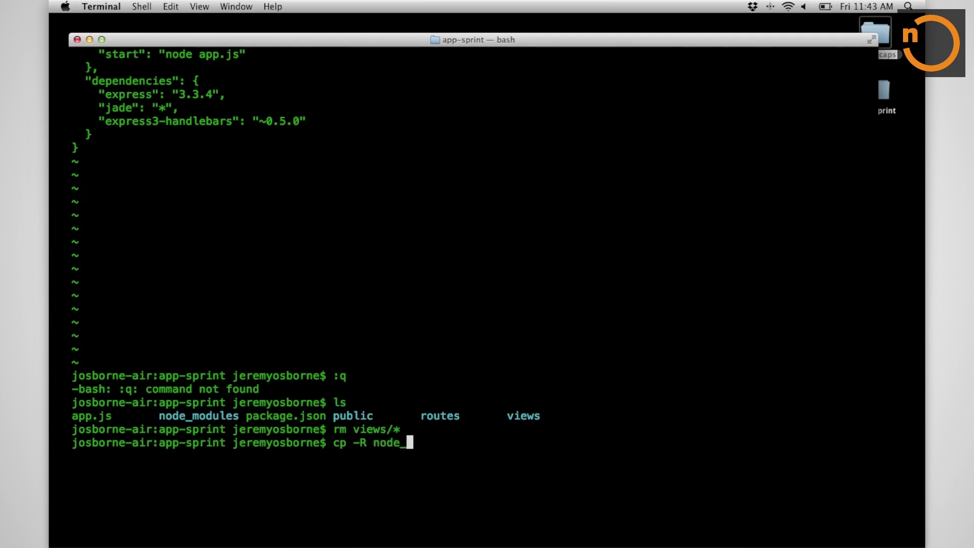
type("modules/")
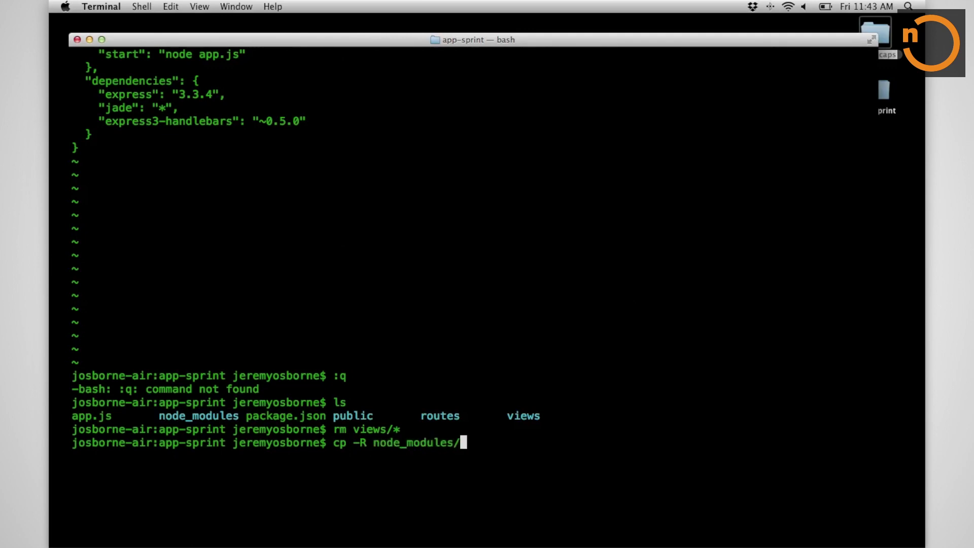
type("express3")
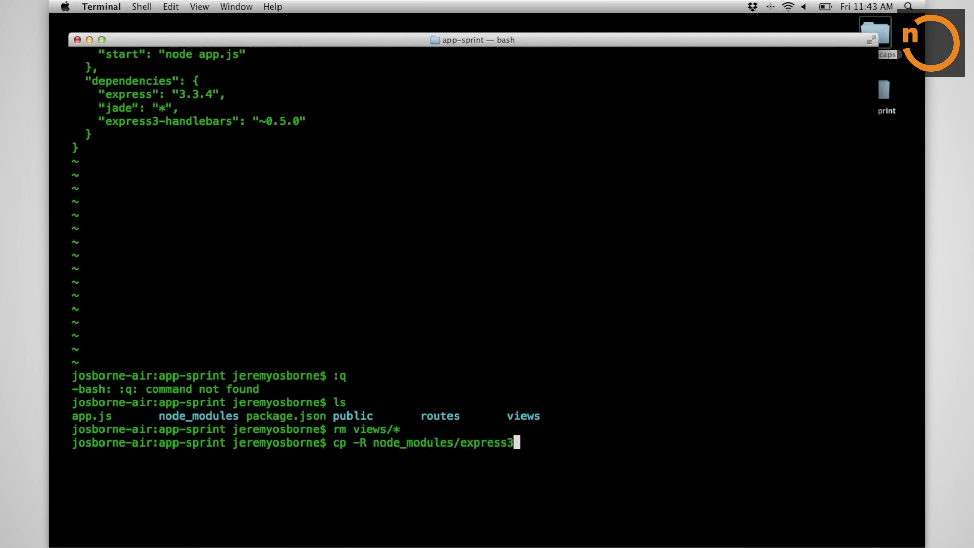
key("Tab")
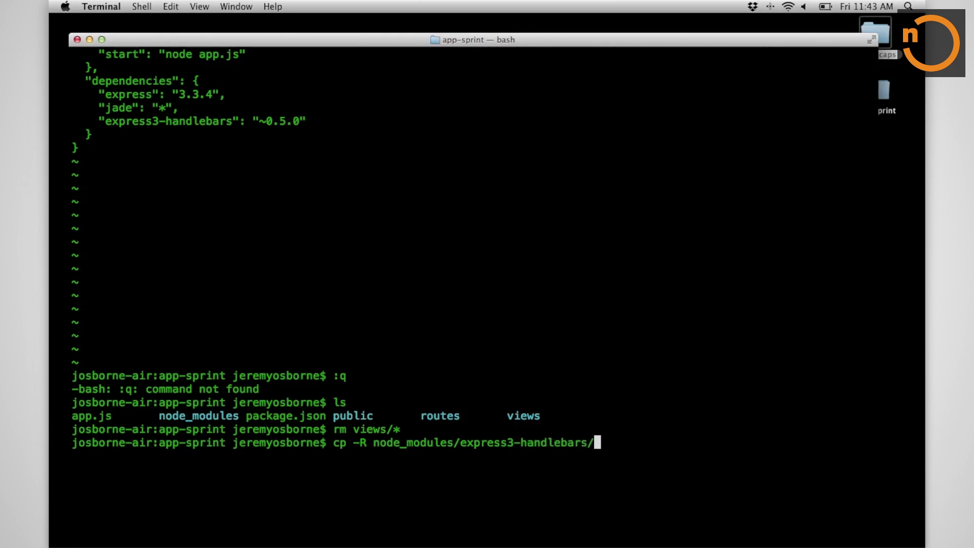
type("examples/")
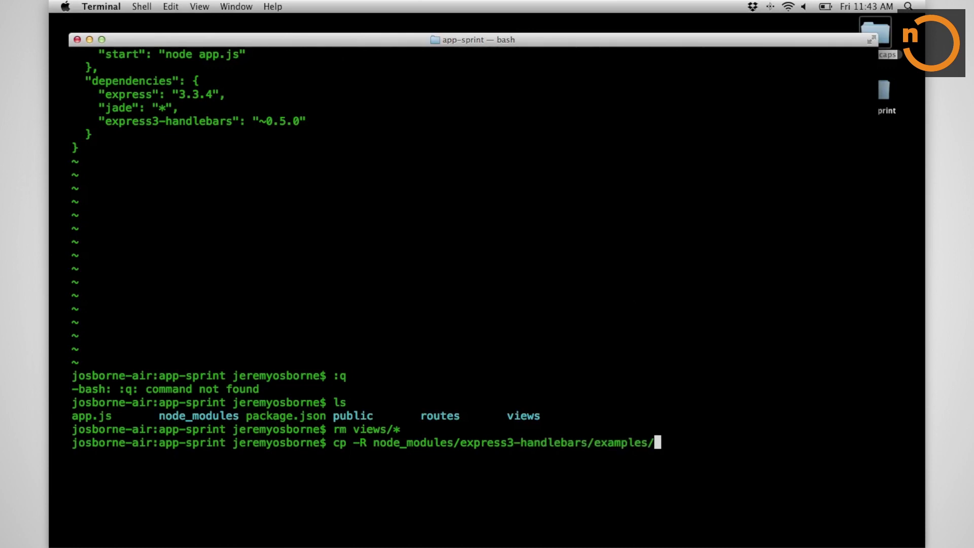
type("basic/vie")
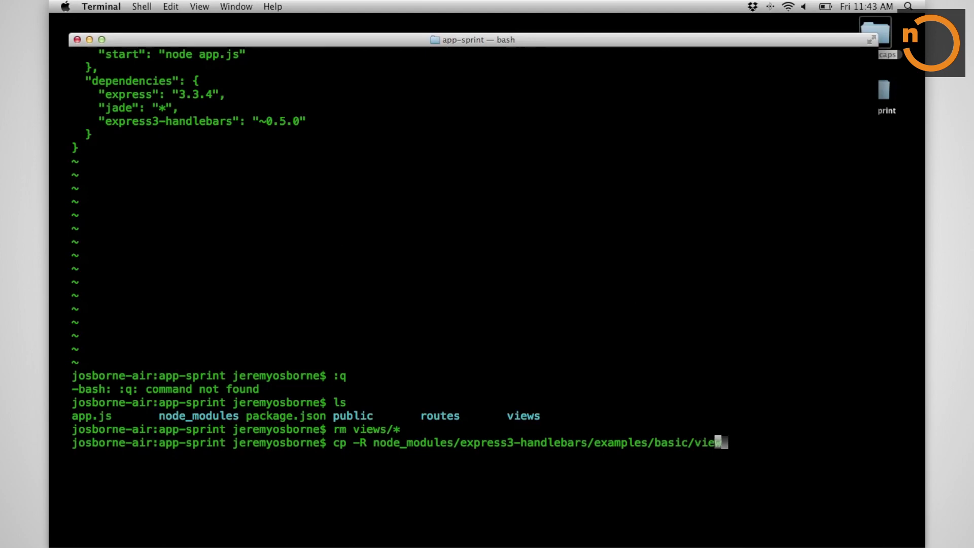
type("ws/*")
type(" views/")
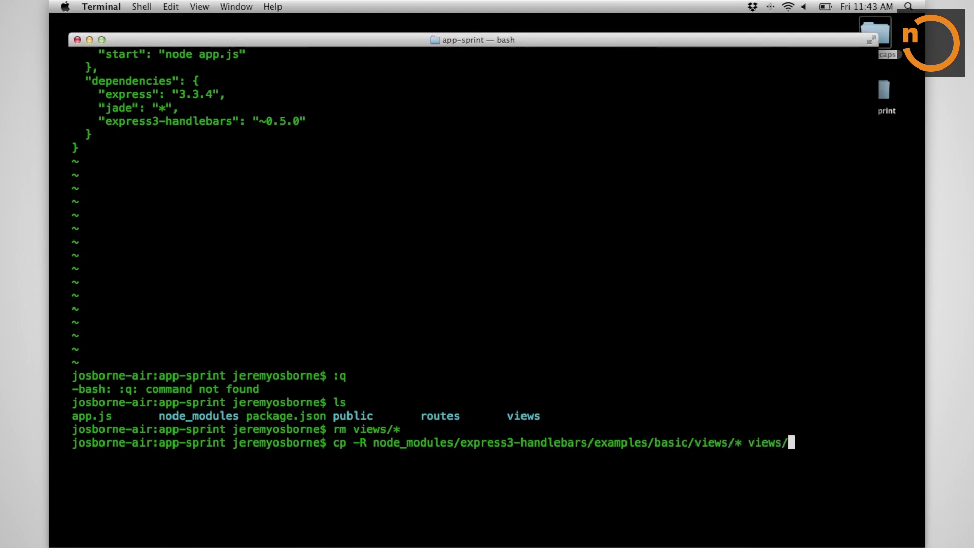
key("Return")
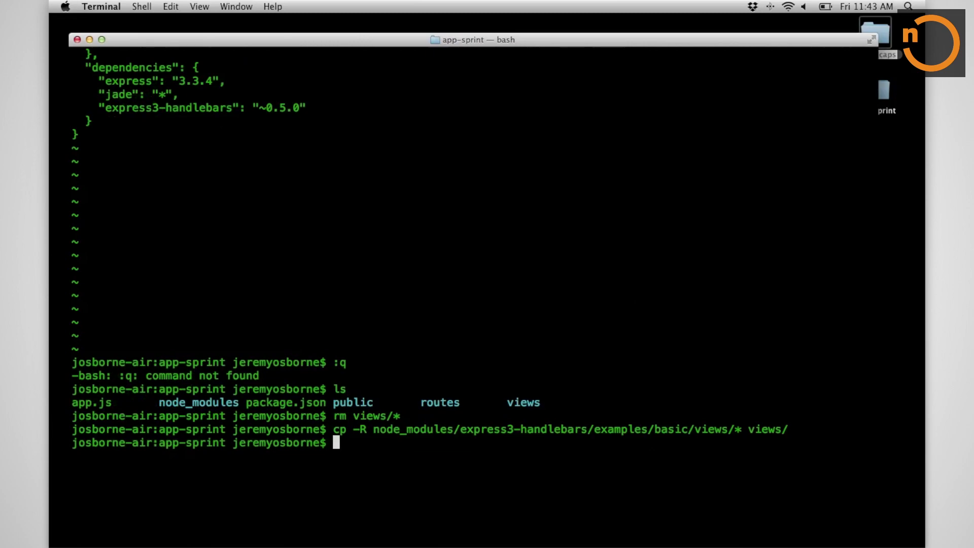
type("ls")
key("Return")
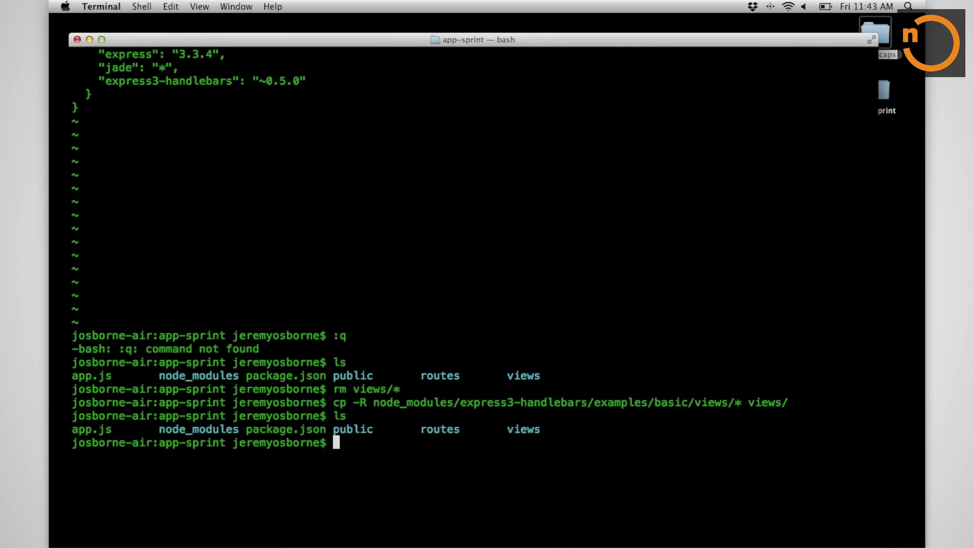
type("vi app.js")
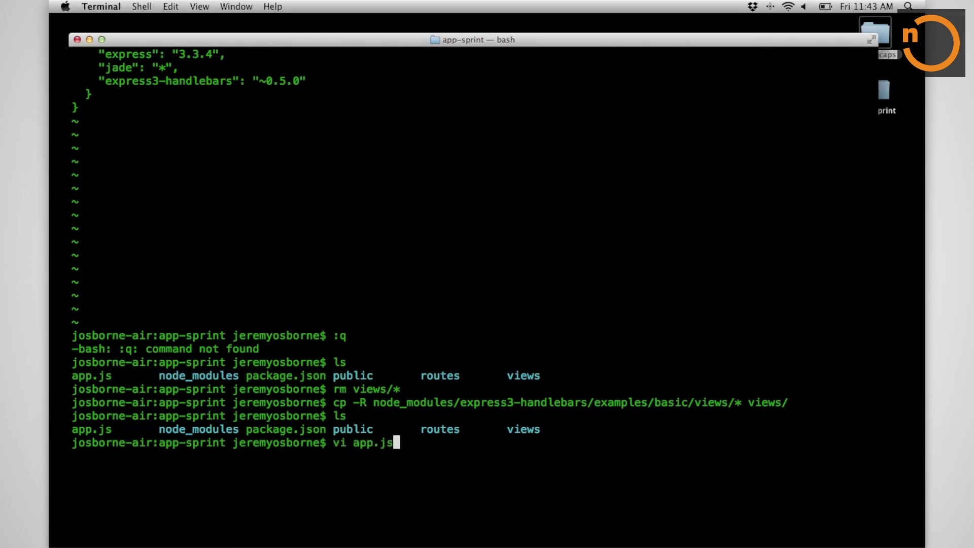
In app.js add var exphbs = require('express3-handlebars'); below the module dependencies.
key("Return")
key("Down")
key("Down")
key("Down")
key("Down")
key("Down")
key("Down")
key("Down")
key("Down")
key("Down")
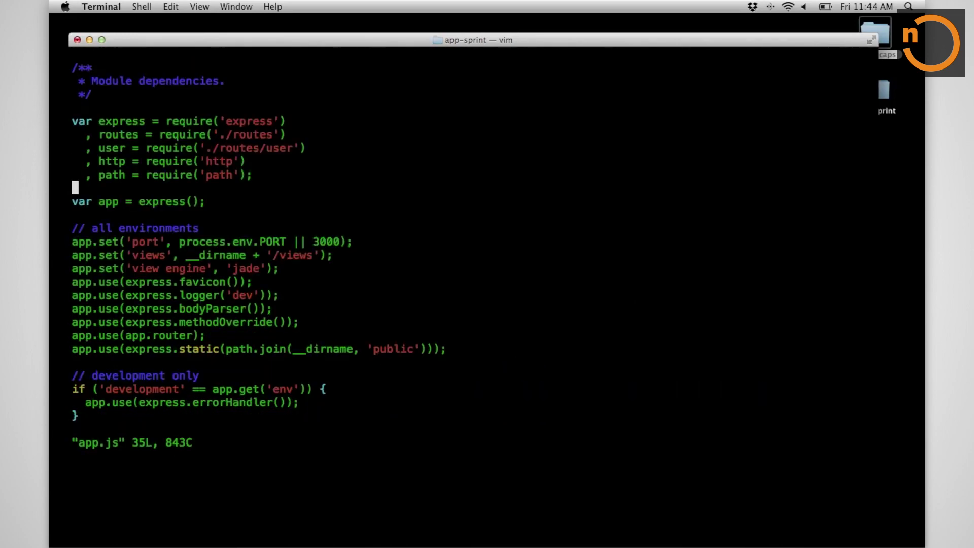
key("Up")
key("o")
key("BackSpace")
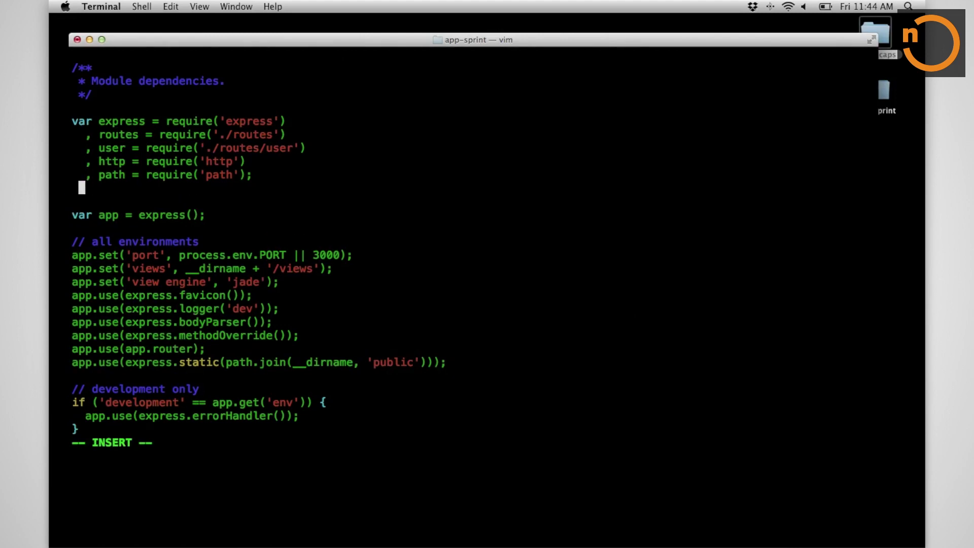
key("Return")
key("BackSpace")
type("var ")
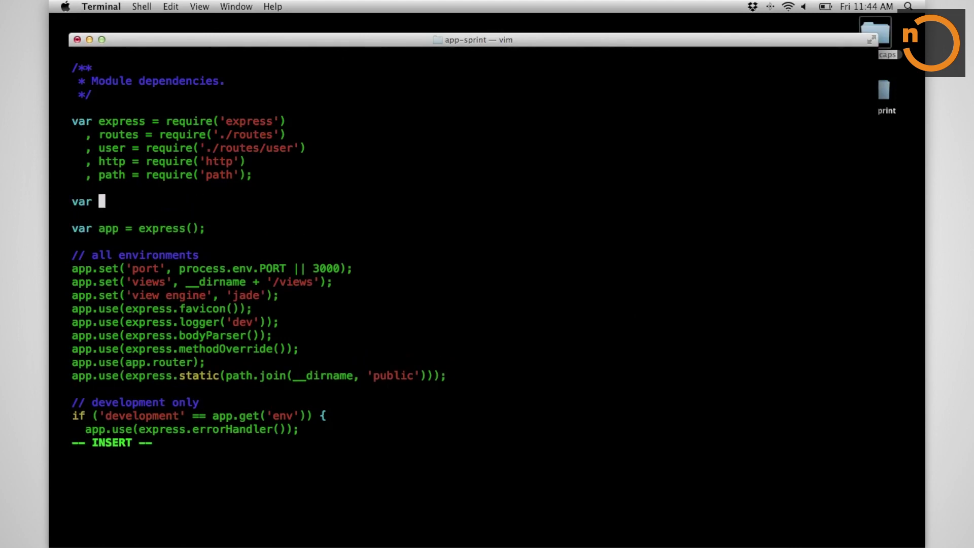
type("exp")
type("hbs = ")
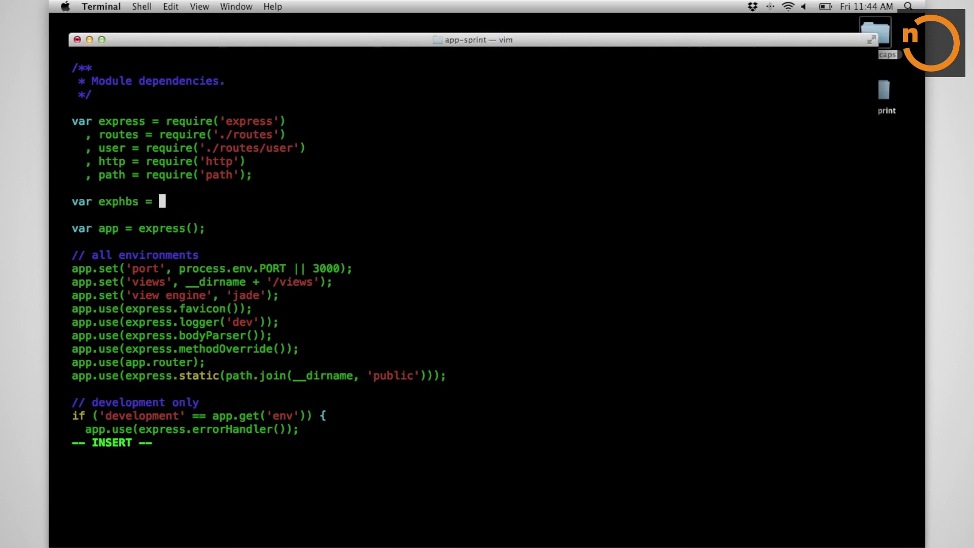
type("r")
type("equire(")
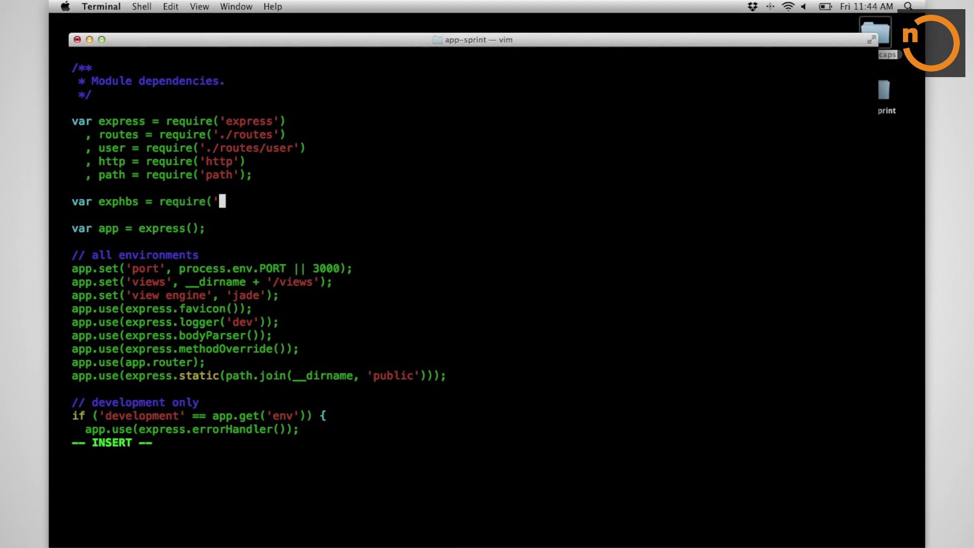
type("'expresws")
key("BackSpace")
type("w")
key("BackSpace")
type("s")
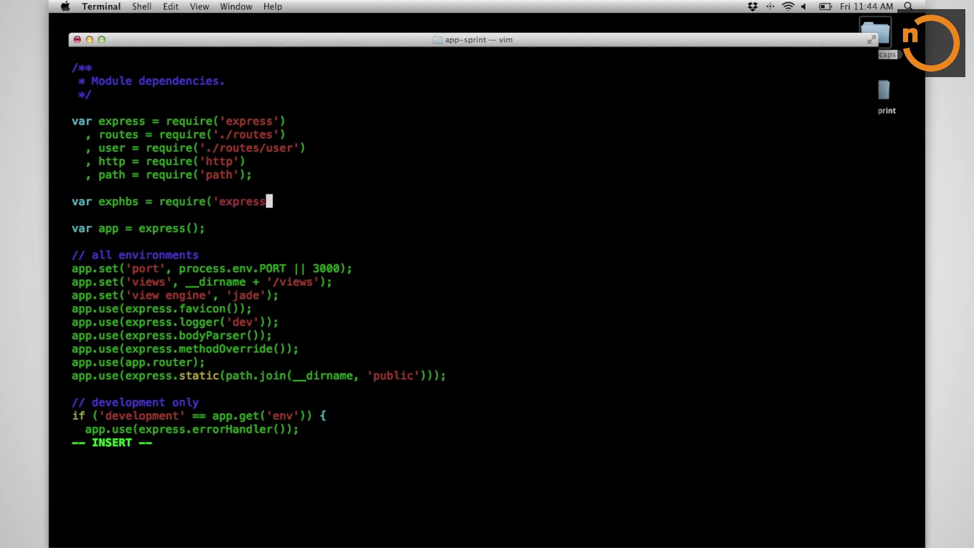
type("3-handlebars")
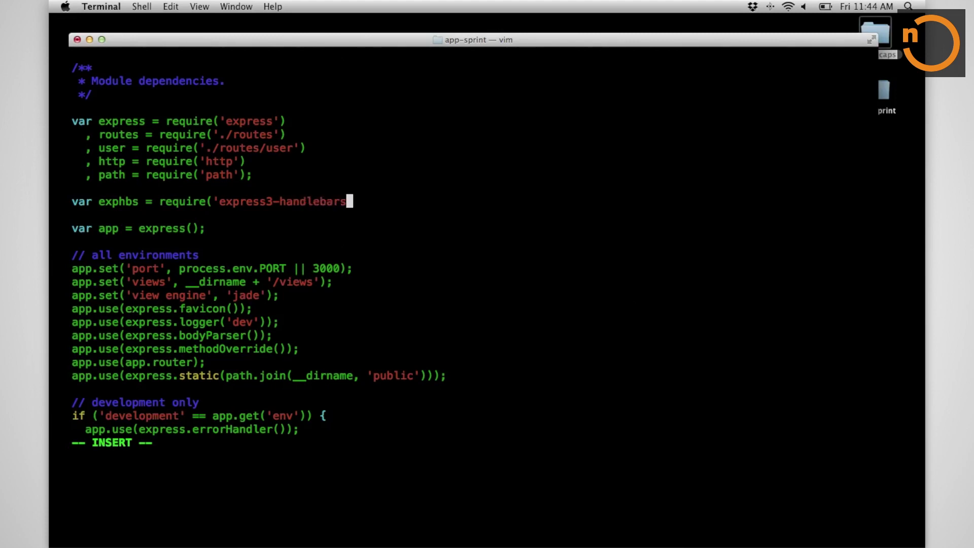
type("');")
key("Escape")
Move the cursor down to the view engine setting line in app.js.
key("j")
key("j")
key("j")
key("j")
key("j")
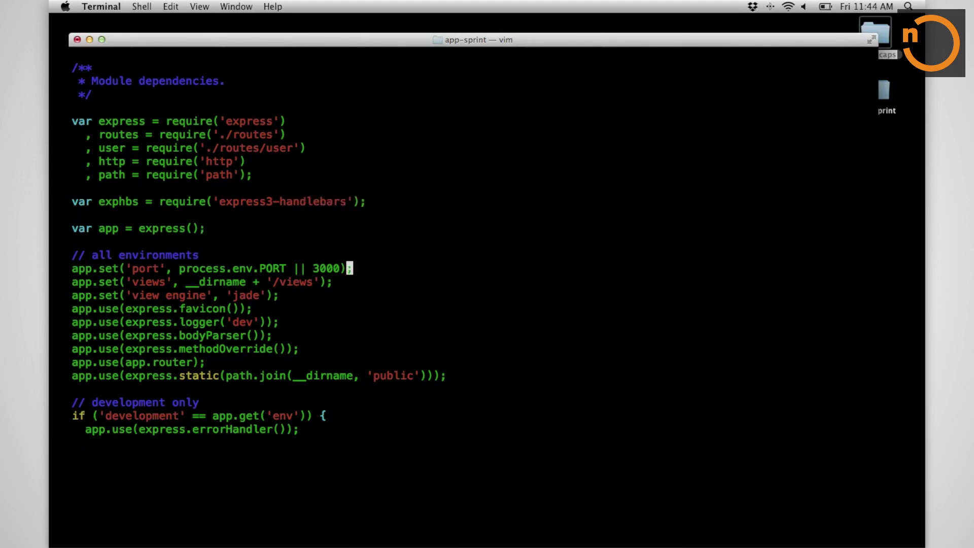
key("j")
key("k")
key("k")
key("j")
key("j")
key("j")
key("j")
key("j")
key("j")
key("j")
key("j")
key("j")
key("j")
key("j")
key("j")
key("j")
key("j")
key("k")
key("k")
key("k")
key("k")
key("k")
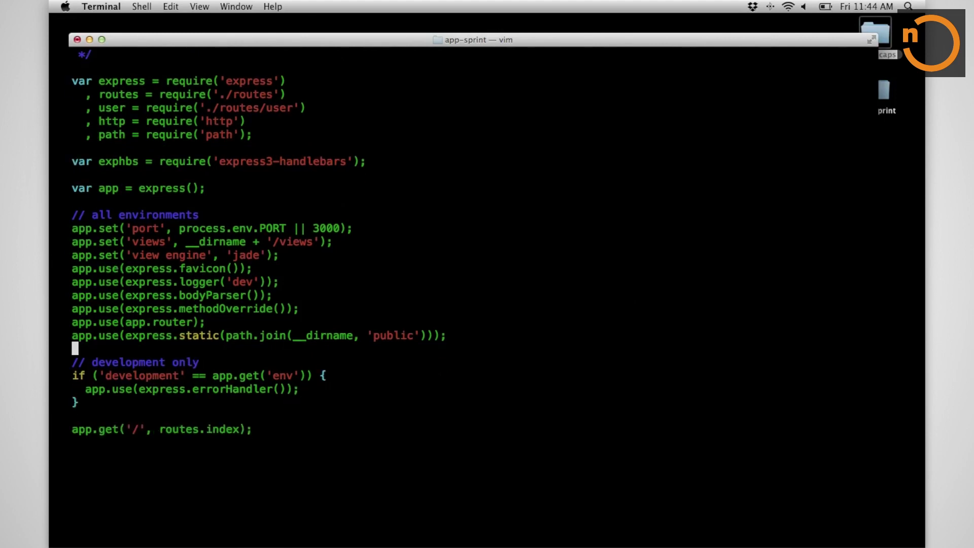
key("k")
key("k")
key("k")
key("k")
key("k")
key("k")
key("h")
Comment out the jade view engine line in app.js.
key("h")
key("h")
key("h")
key("h")
key("h")
key("h")
key("h")
key("h")
key("h")
key("h")
key("h")
key("h")
key("shift+i")
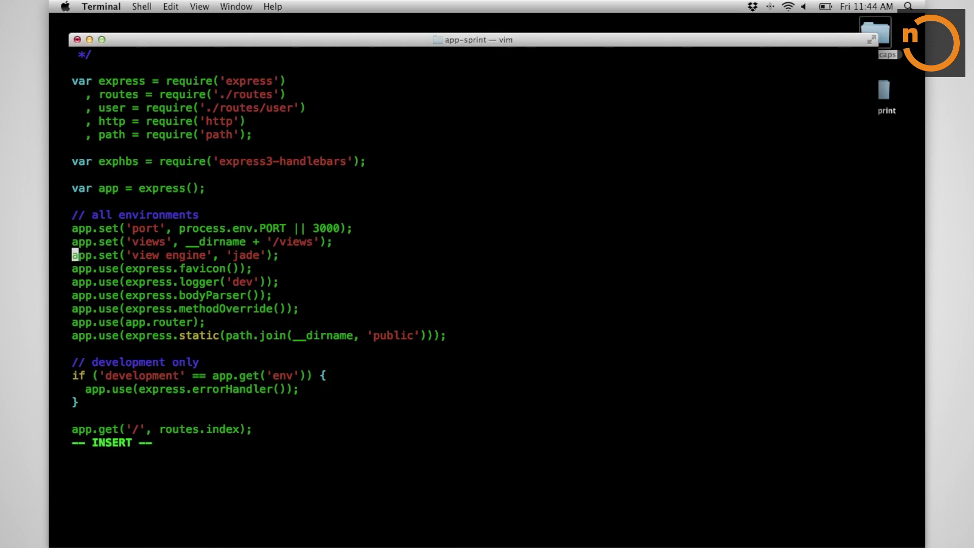
type("#")
key("Escape")
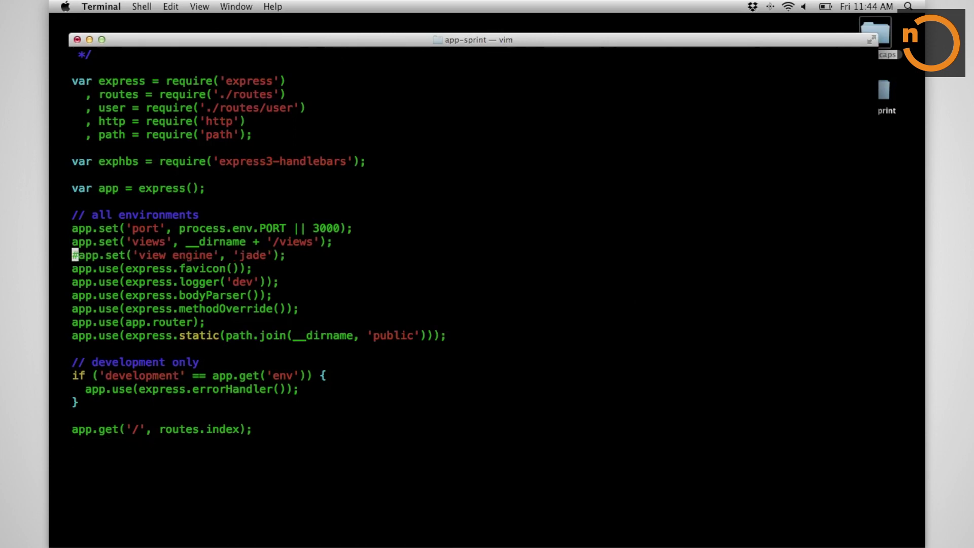
type("xi//")
Add app.engine('handlebars', exphbs({defaultLayout: 'main'})); below the commented line.
key("Escape")
key("o")
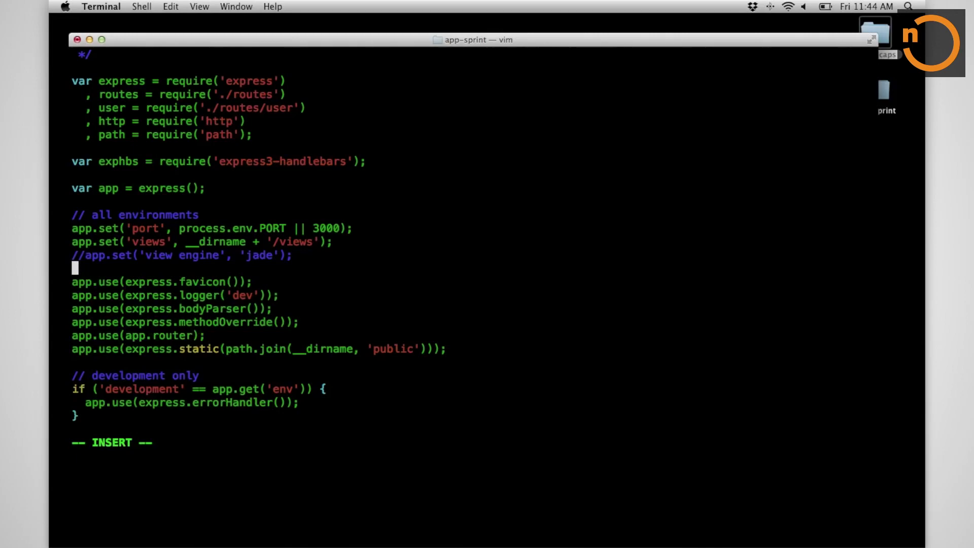
type("a")
key("BackSpace")
type("app.")
type("e")
key("BackSpace")
type("engi")
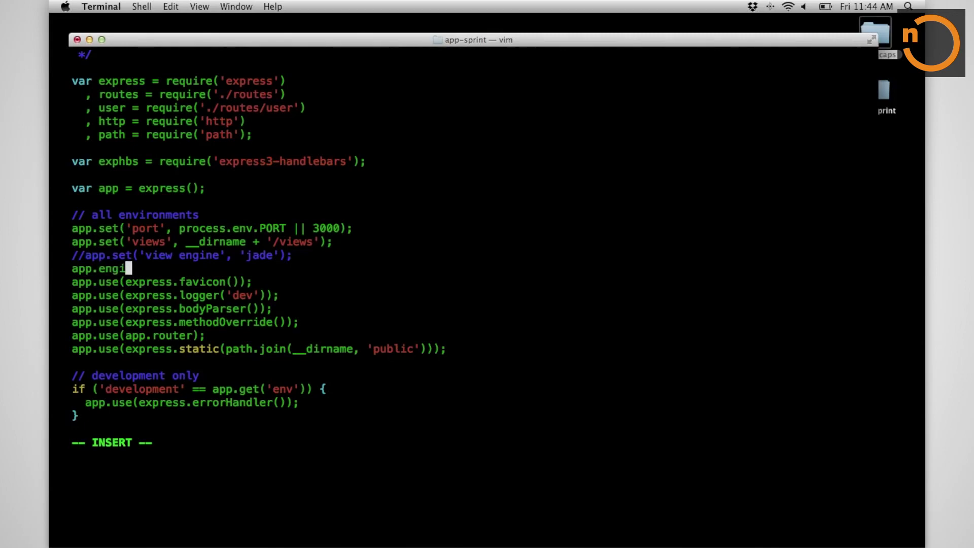
type("ne")
key("BackSpace")
key("BackSpace")
key("BackSpace")
key("BackSpace")
key("BackSpace")
key("BackSpace")
type("se")
key("BackSpace")
key("BackSpace")
type("engin")
type("e('handle")
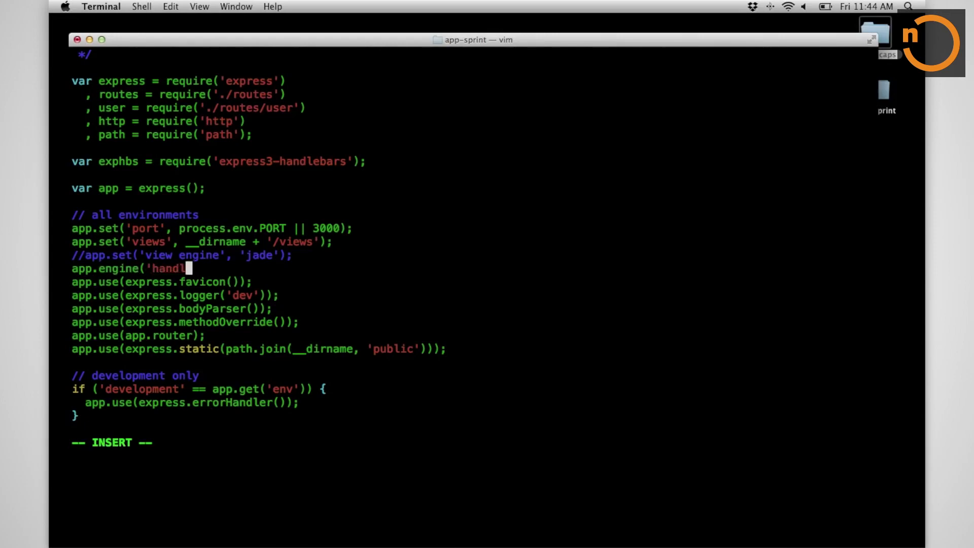
type("bars', ")
type("exphbs")
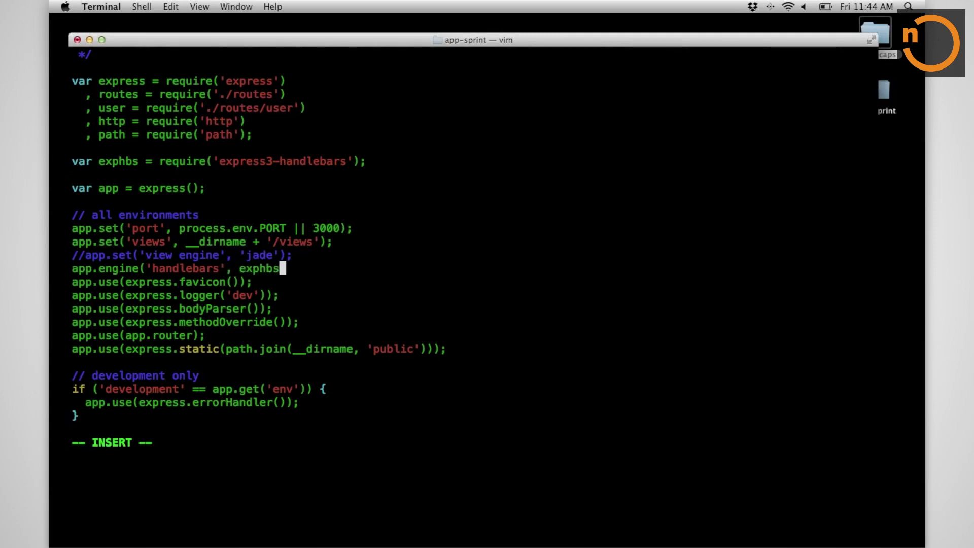
type("(")
type("{default")
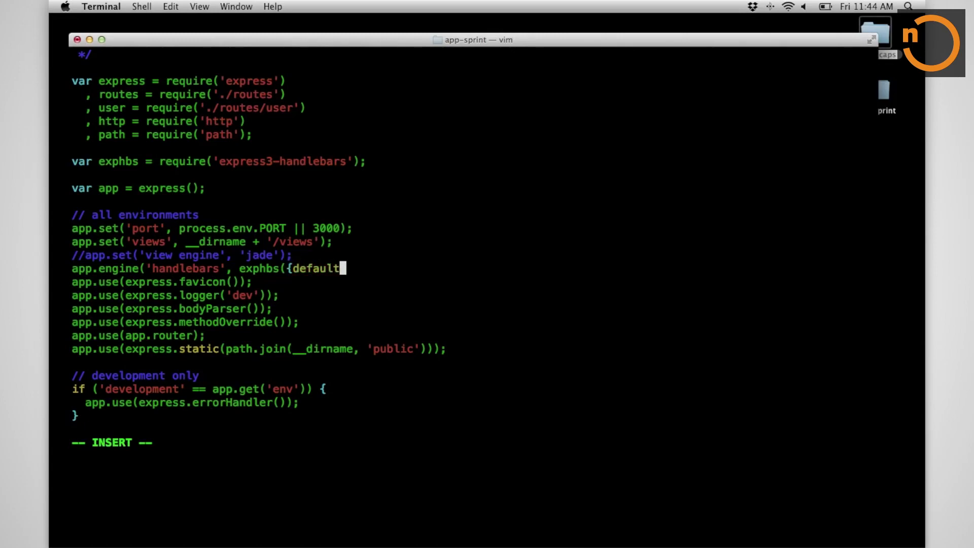
type("Layout: 'main")
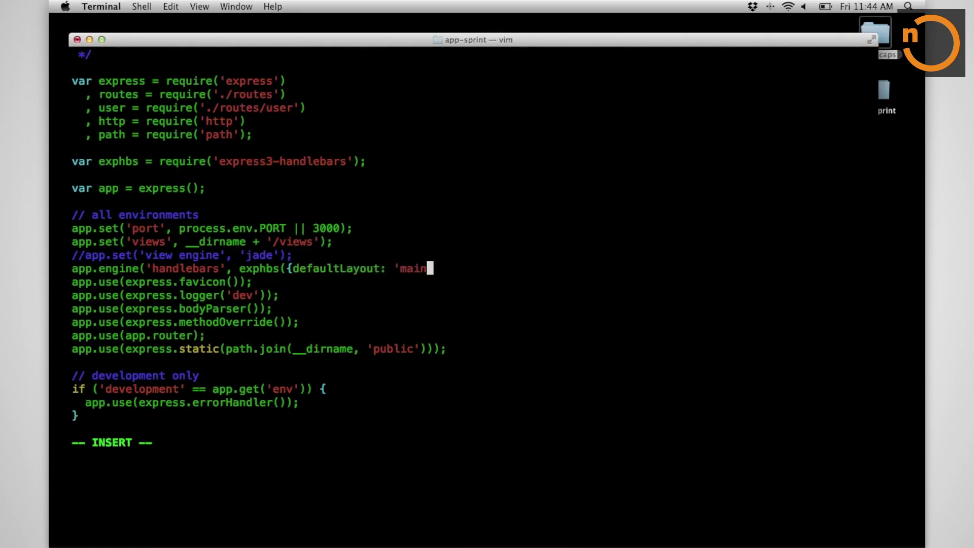
type("'}));")
key("Escape")
Add app.set('view engine', 'handlebars'); below the engine registration.
key("o")
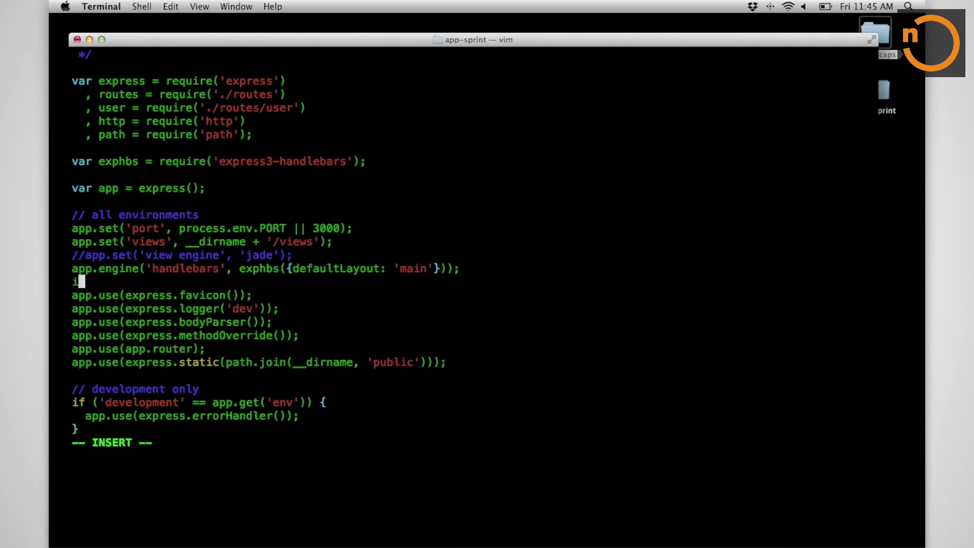
type("pp.")
type("set('e")
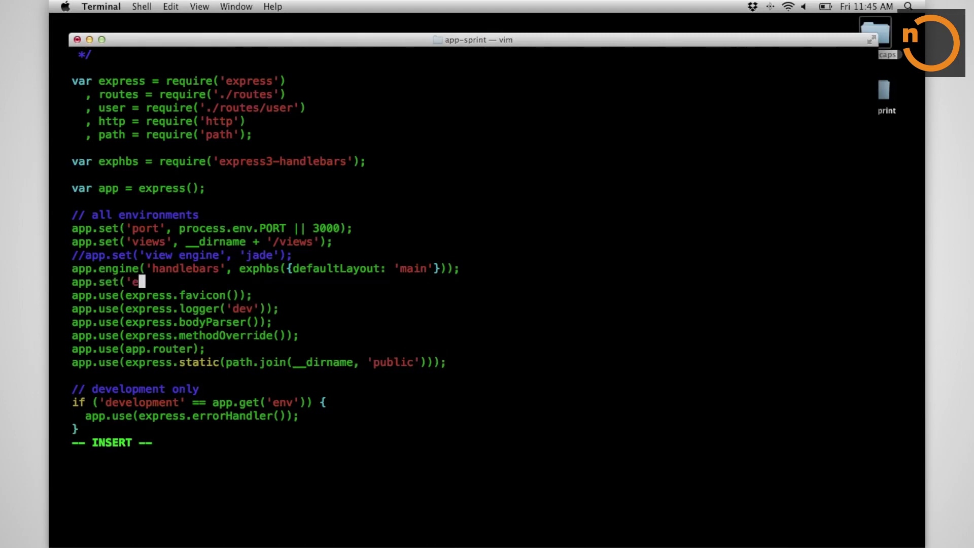
key("BackSpace")
type("view engine'")
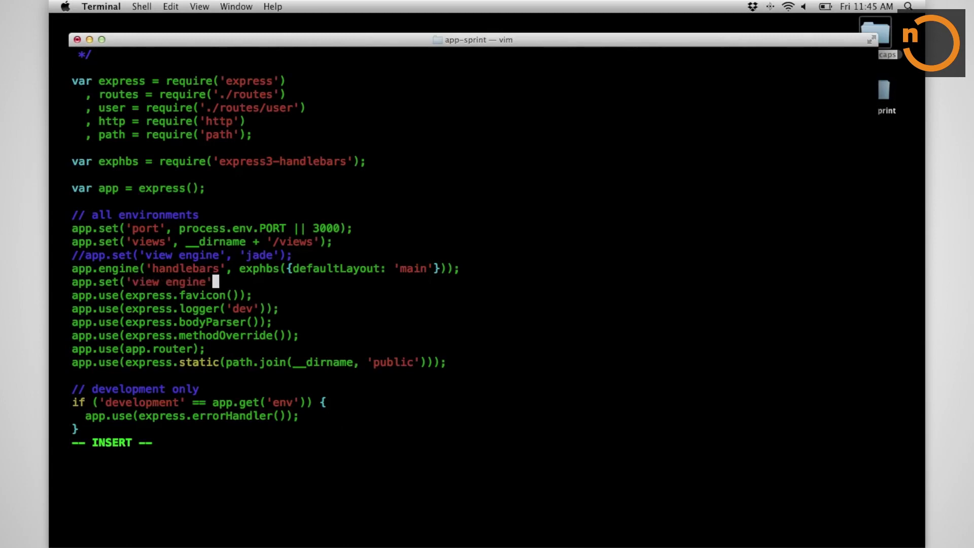
type(", 'h")
type("andlebars');")
key("Escape")
Move down past the middleware to the start of the routes.index line.
key("j")
key("j")
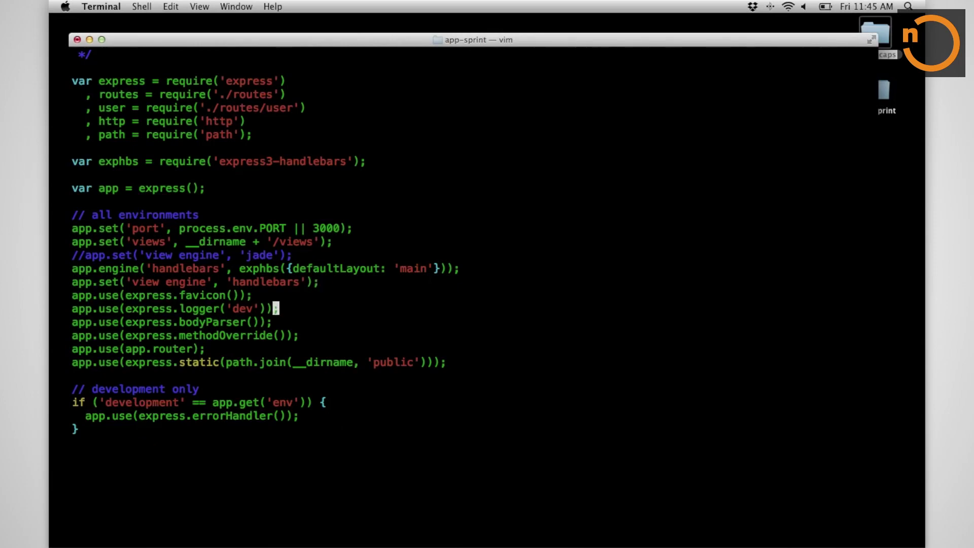
key("j")
key("j")
key("j")
key("j")
key("k")
key("k")
key("j")
key("k")
key("k")
key("j")
key("j")
key("j")
key("j")
key("j")
key("j")
key("j")
key("j")
key("j")
key("j")
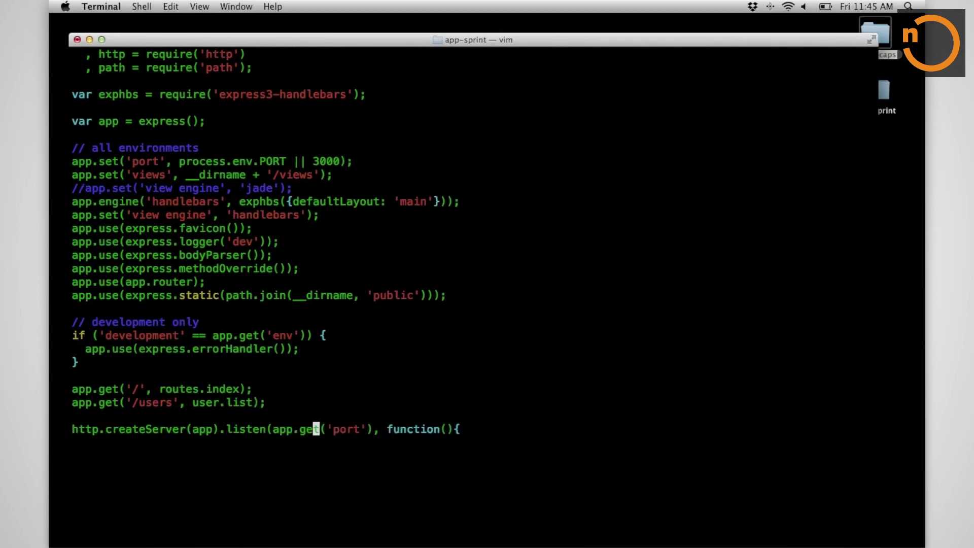
key("j")
key("j")
key("k")
key("k")
key("k")
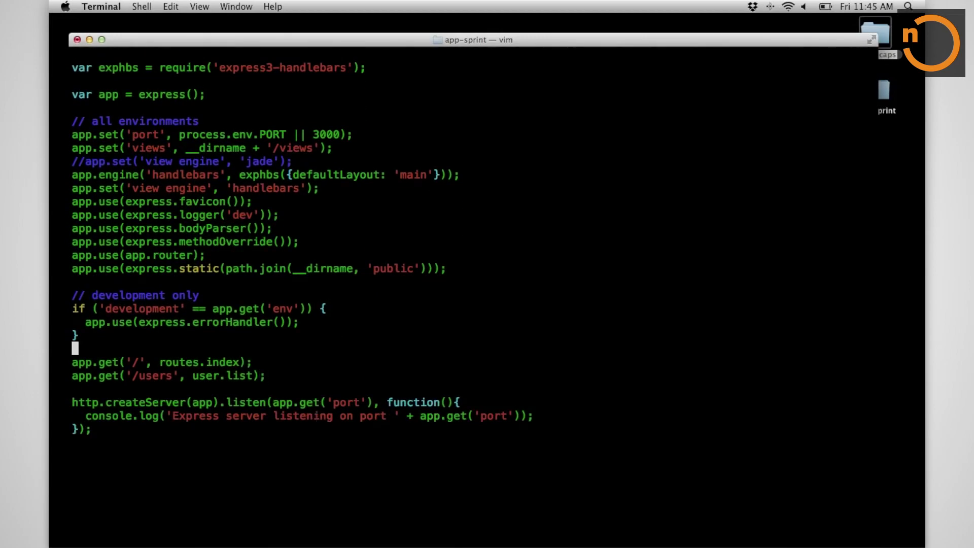
key("j")
key("k")
key("j")
key("j")
key("0")
Comment out both app.get routes and add app.get('/') rendering 'home'.
key("i")
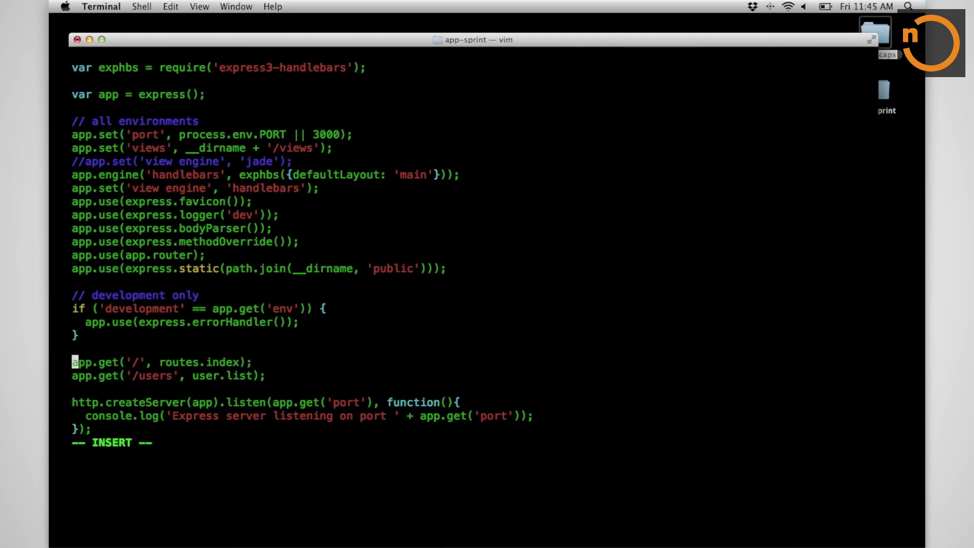
type("//")
key("Escape")
type("j0")
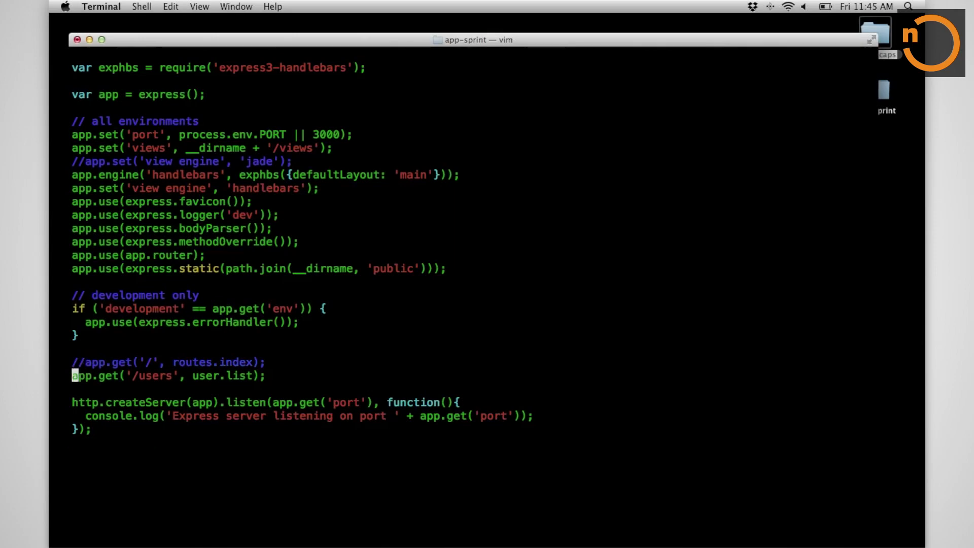
type("i//")
key("Escape")
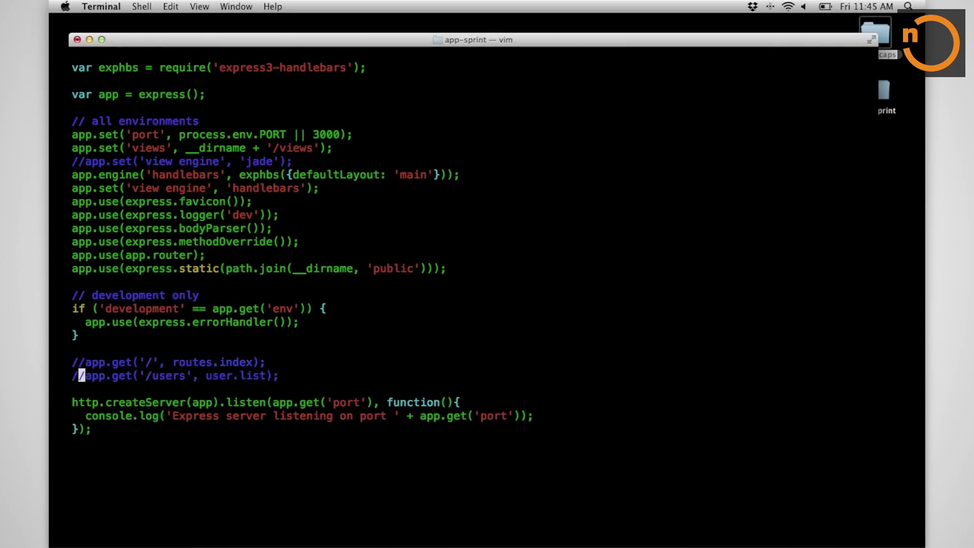
key("k")
type("jo")
type("app")
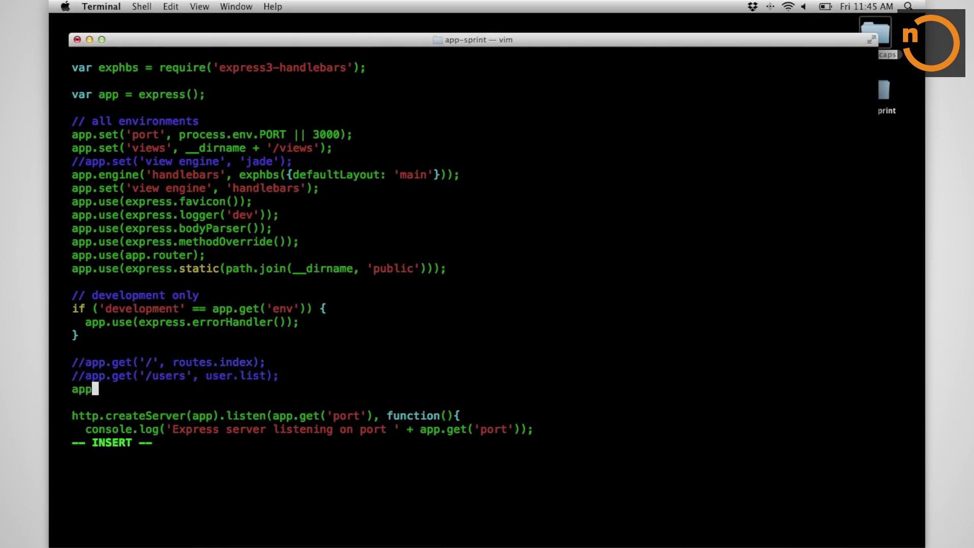
type("get('/")
type(", func")
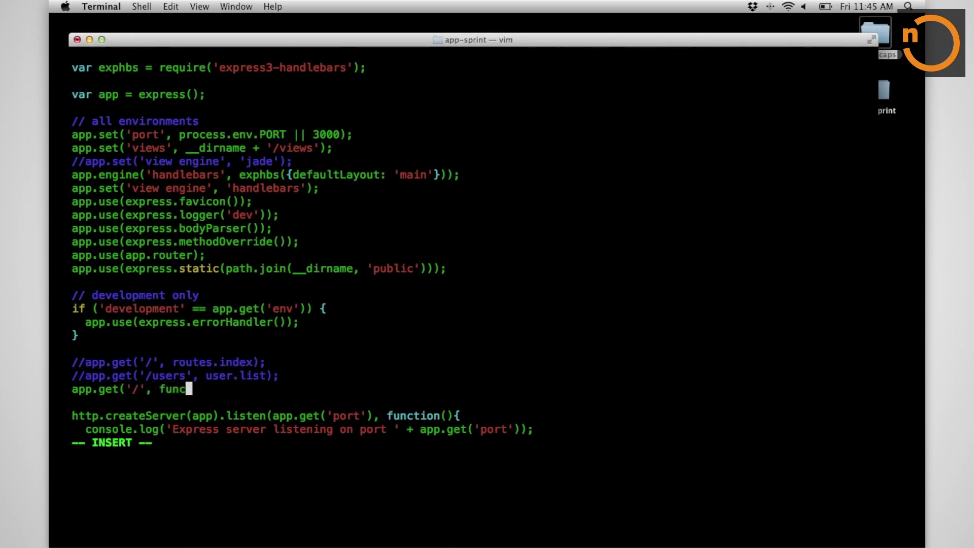
type("tion(r")
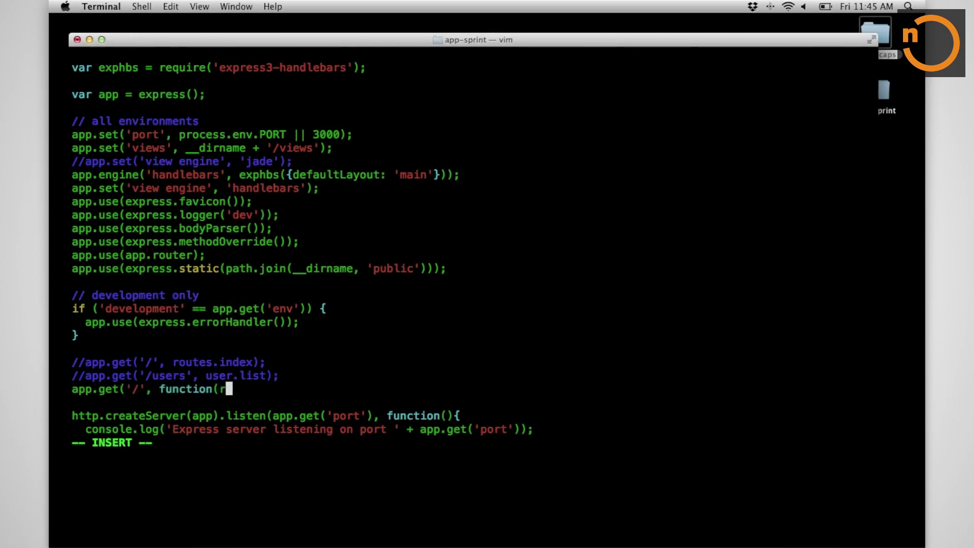
type(", res) ")
type("{")
key("Return")
key("Return")
type("});")
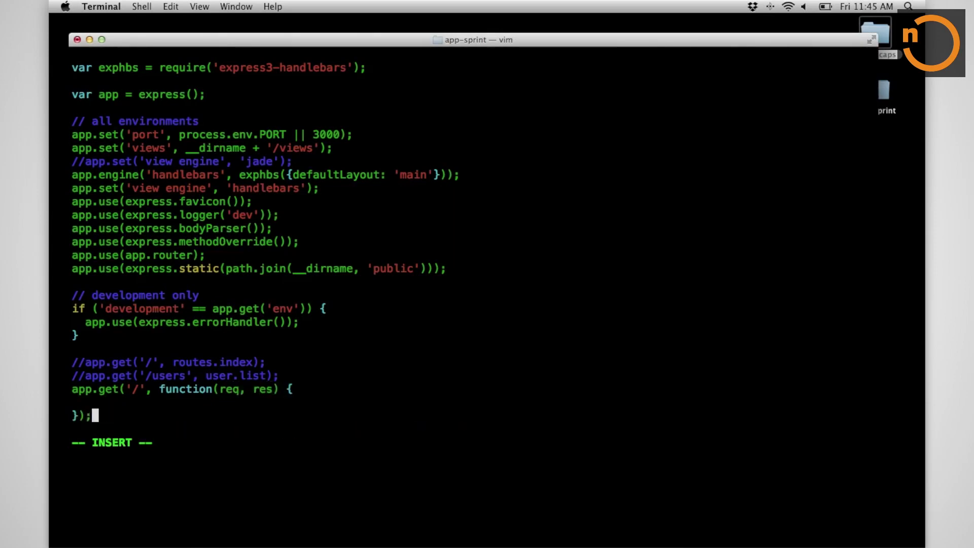
key("Escape")
type("k")
type("i  ")
type("res.render(")
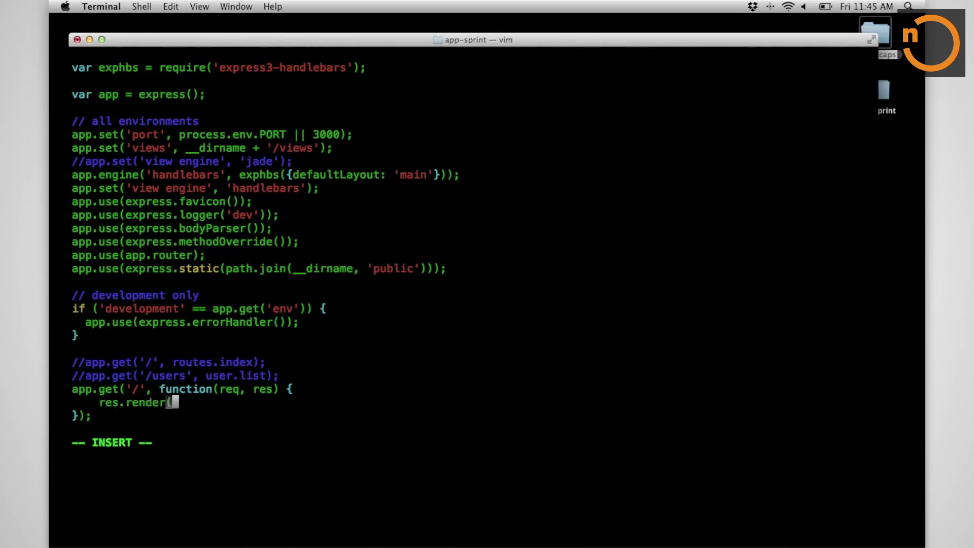
type("'home');")
Save app.js with :wq, run node app.js and reload localhost:3000 in Chrome.
key("Escape")
type(":wq")
key("Return")
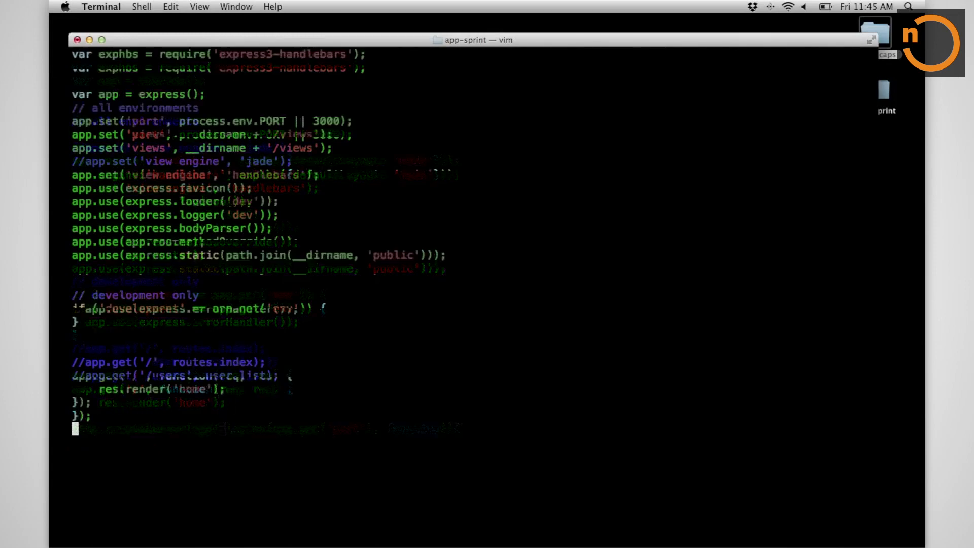
type("ls")
key("Return")
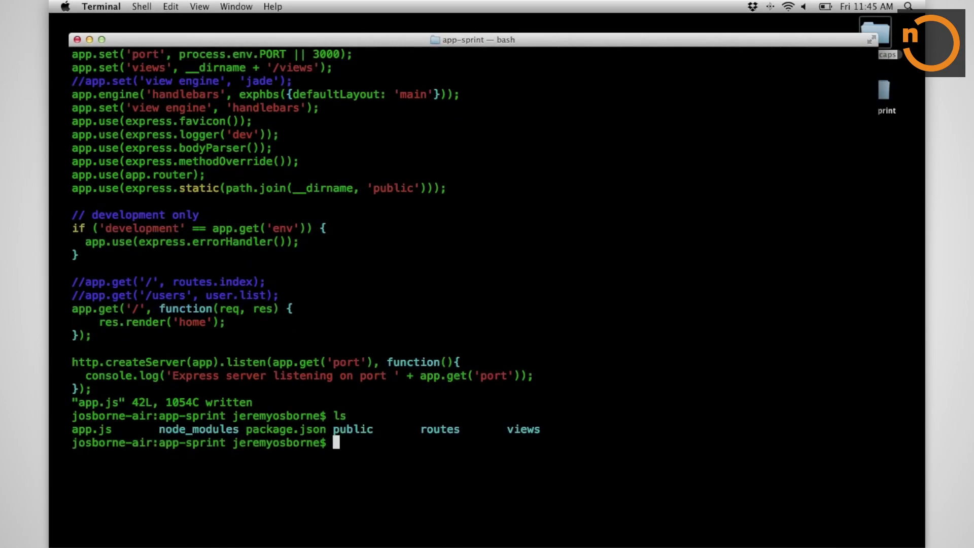
type("node app.js")
key("Return")
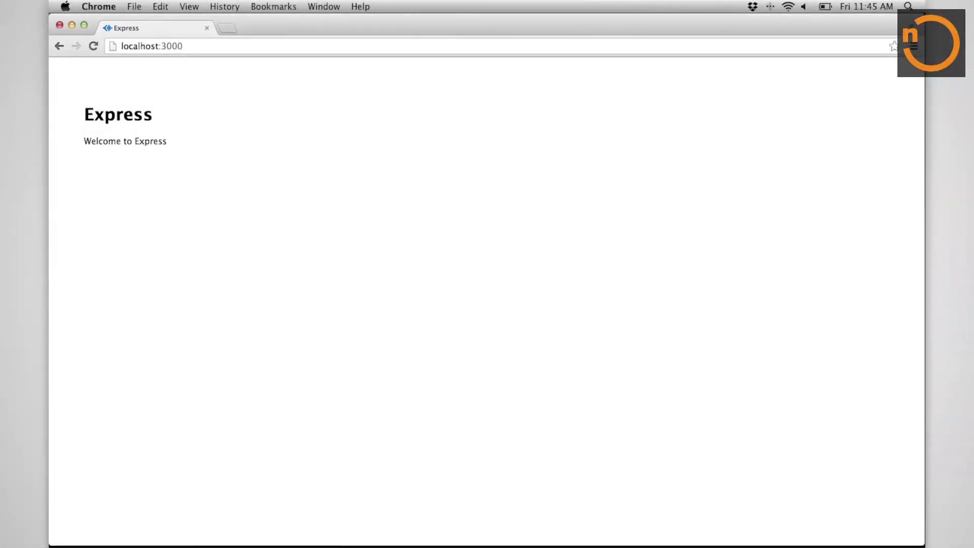
key("super+r")
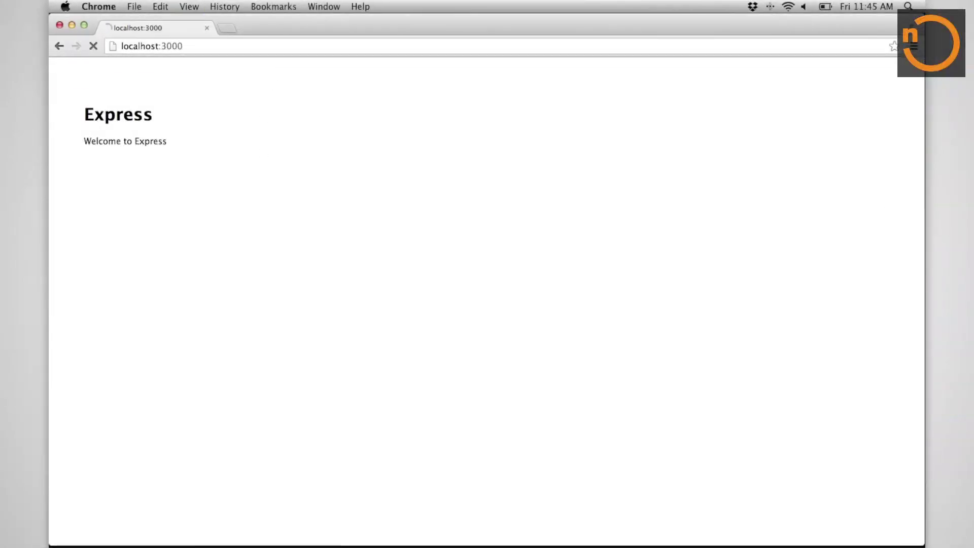